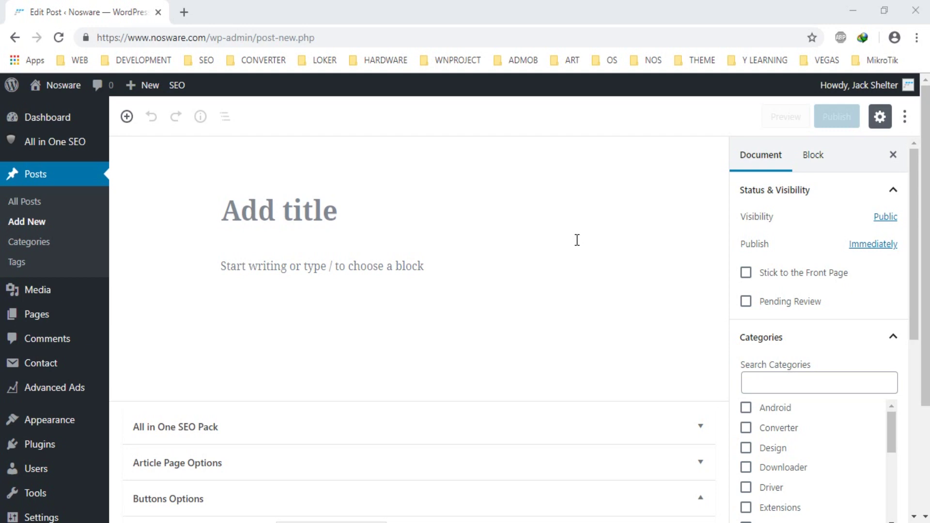
Title the new post "Test Button"
click(356, 270)
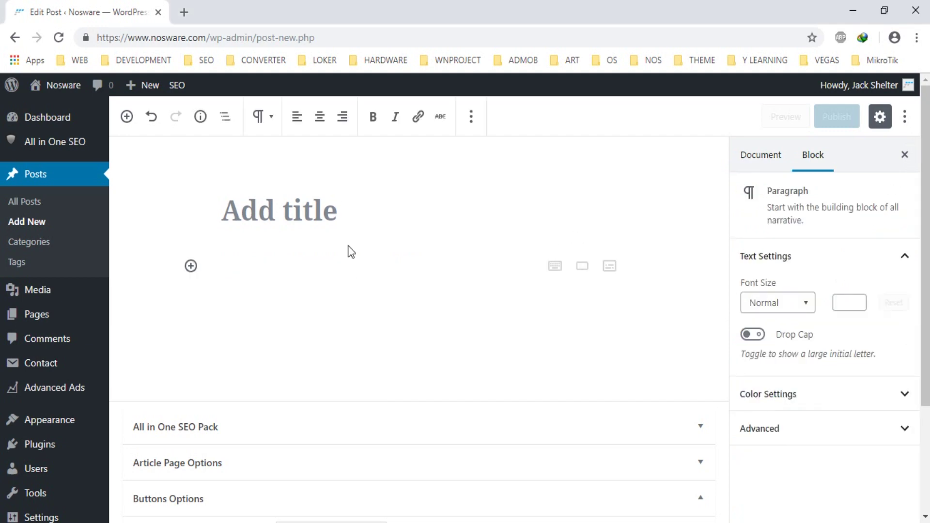
click(337, 208)
text(T)
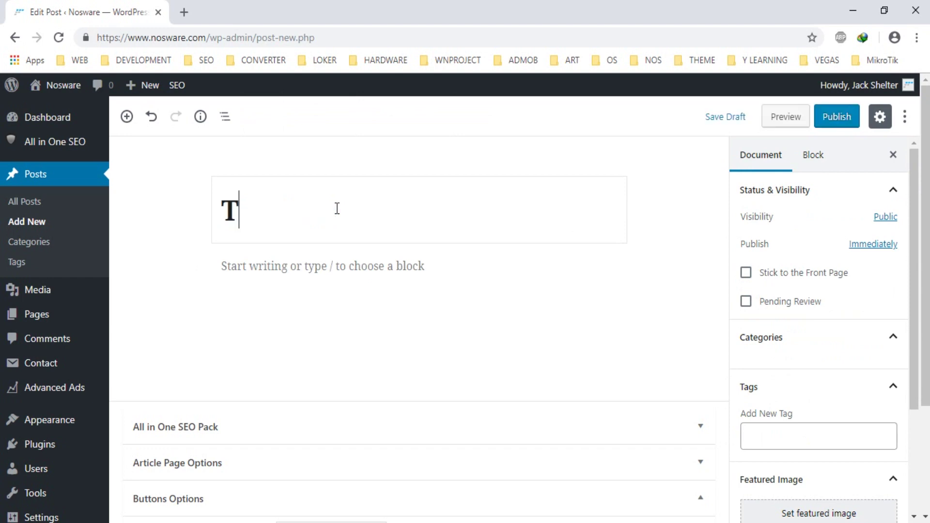
text(est Button)
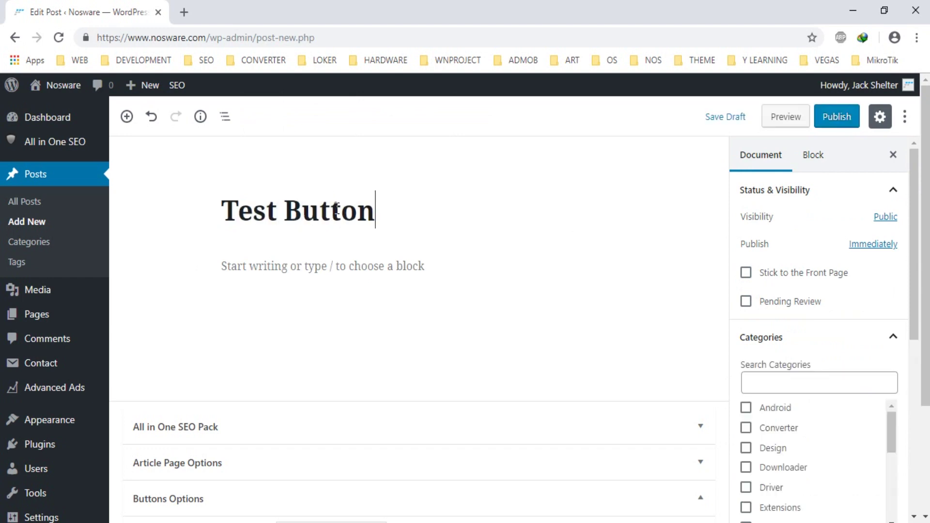
click(348, 261)
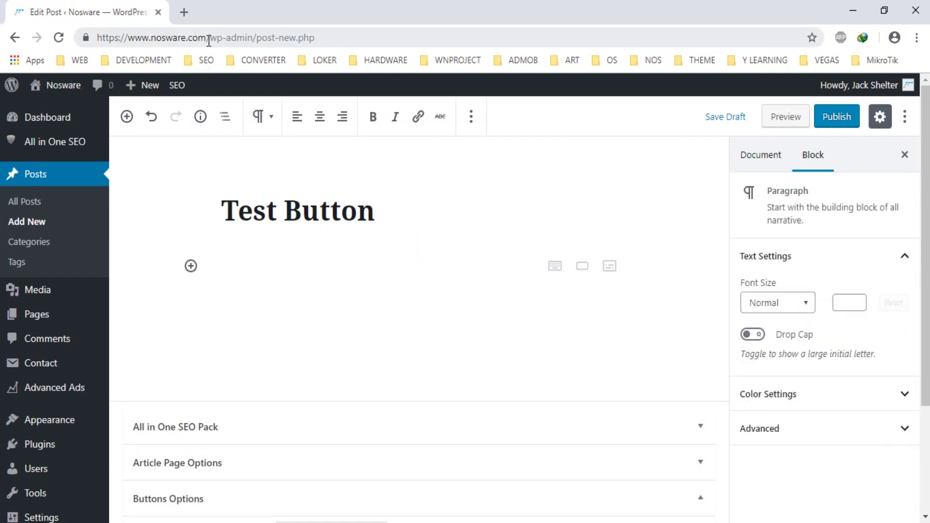
drag(209, 38, 85, 38)
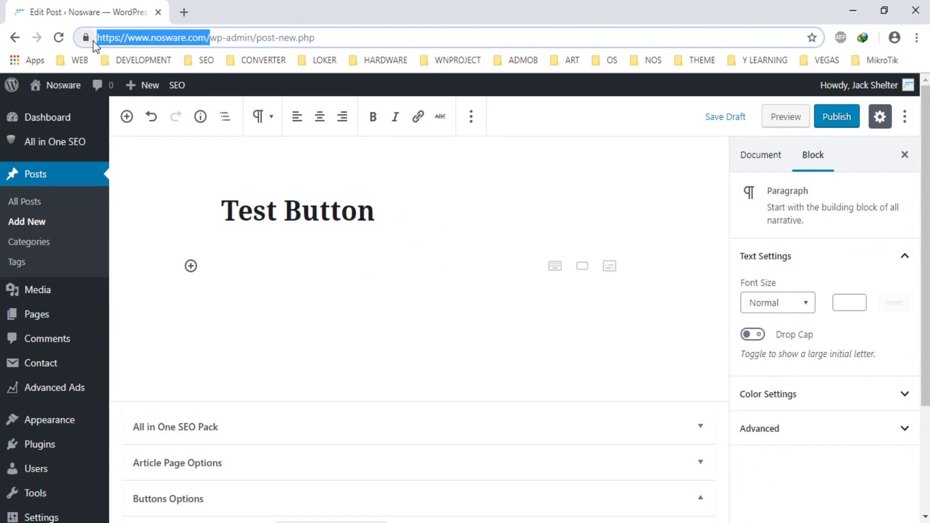
right_click(110, 43)
click(134, 94)
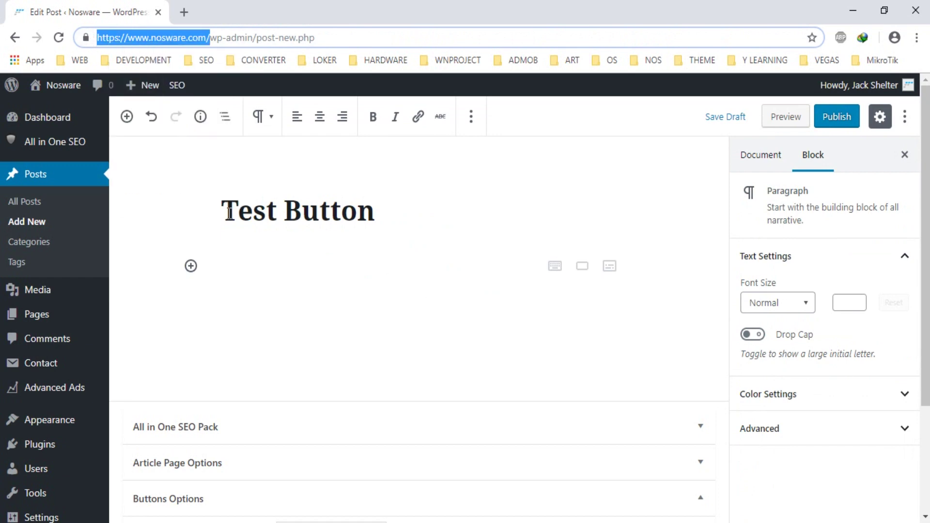
click(248, 273)
click(192, 267)
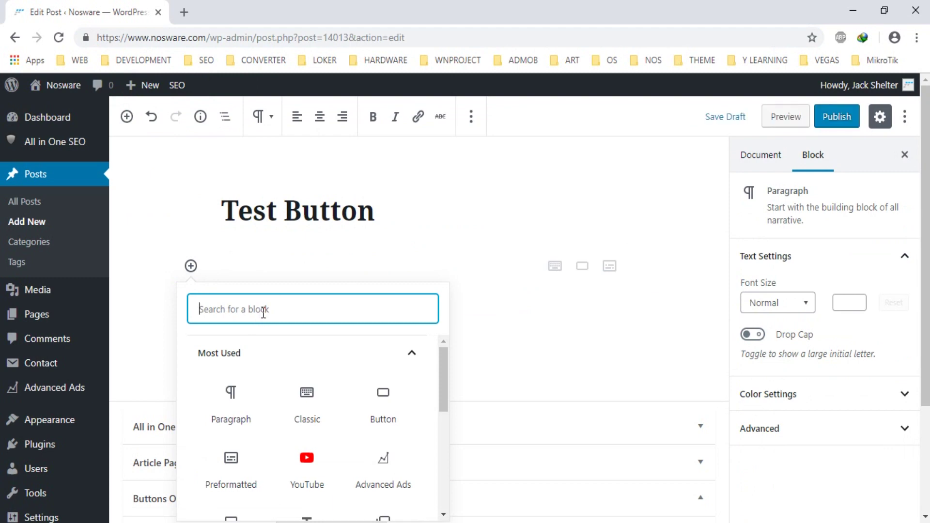
text(butt)
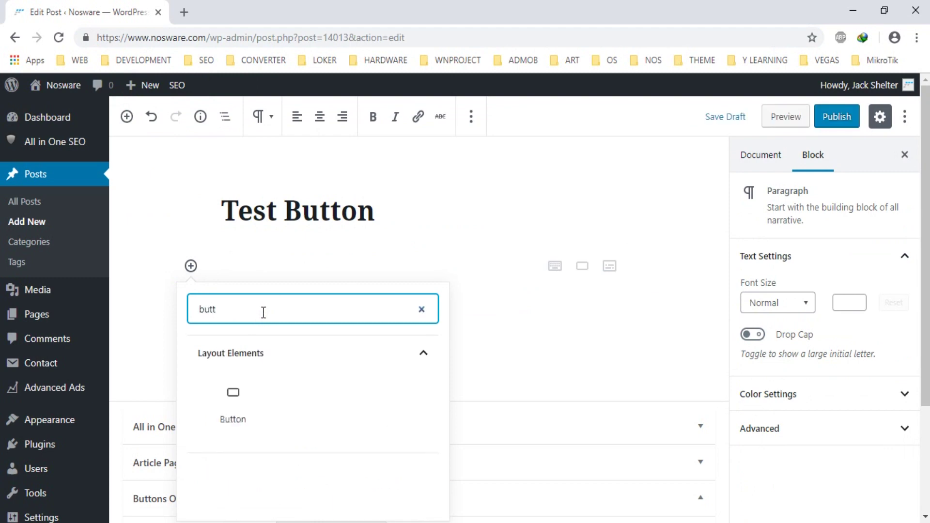
click(245, 394)
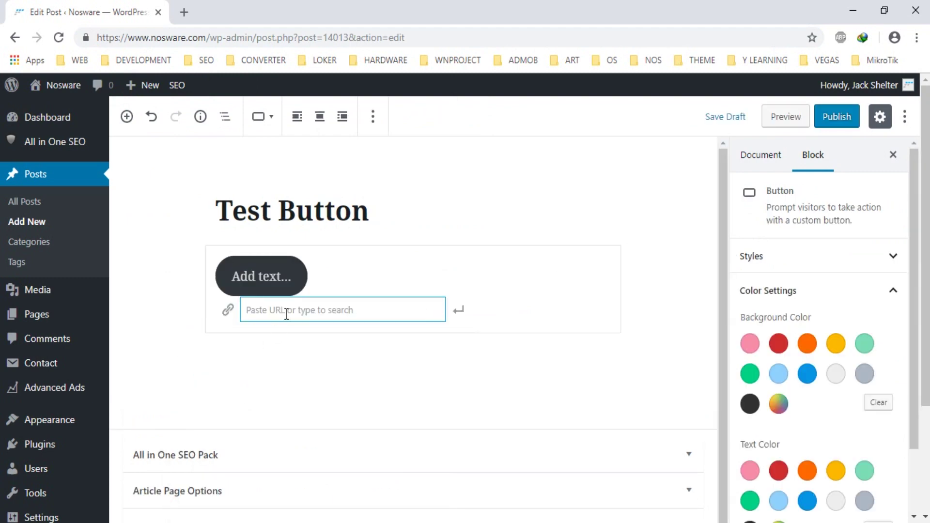
key(ctrl+v)
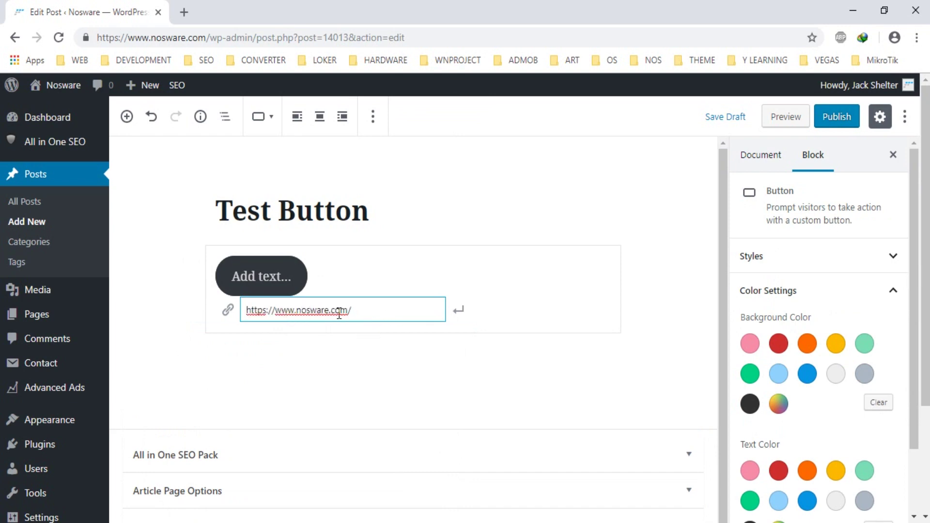
Label the button "Clik to Page" and give it a red background colour
click(287, 280)
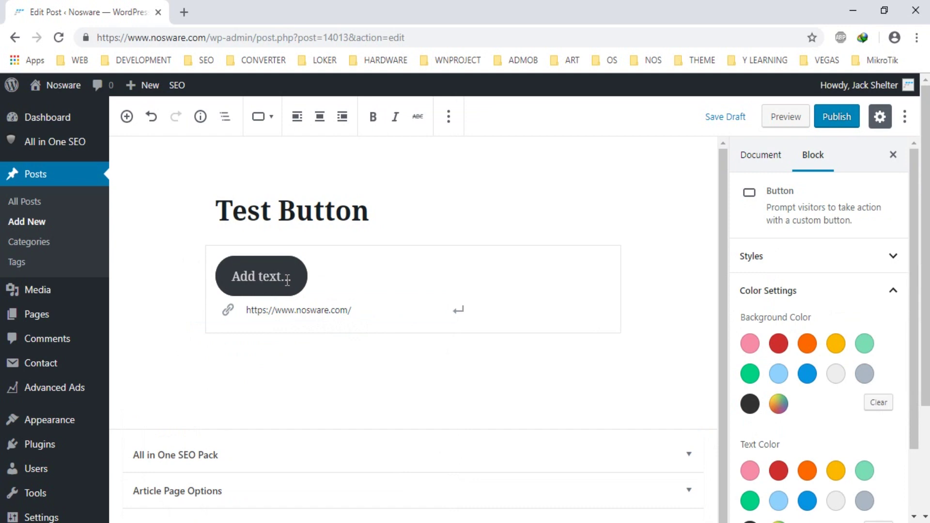
text(Test)
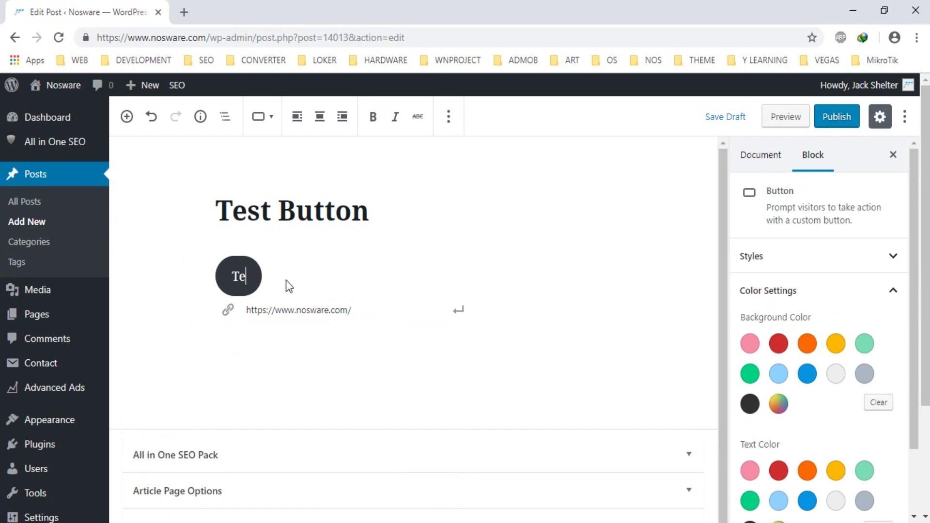
key(BackSpace)
key(BackSpace)
key(BackSpace)
key(BackSpace)
text(Clik )
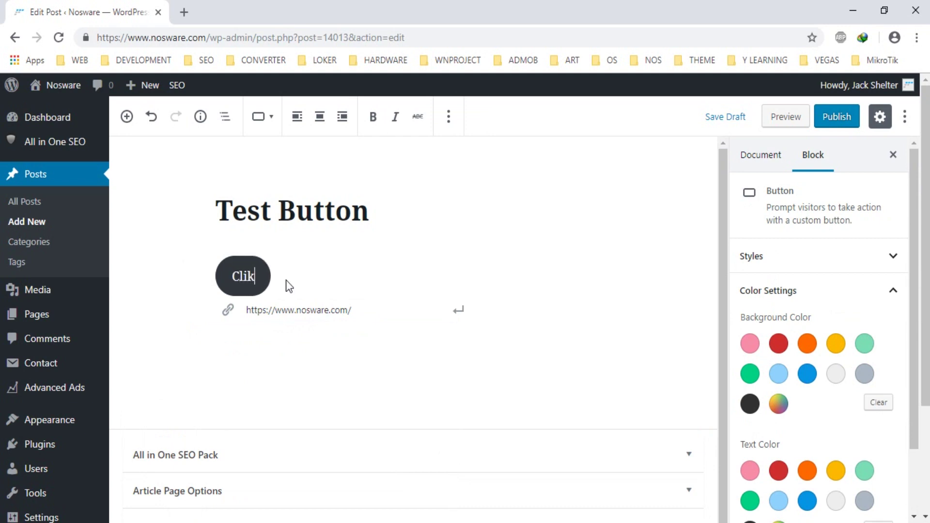
text(to )
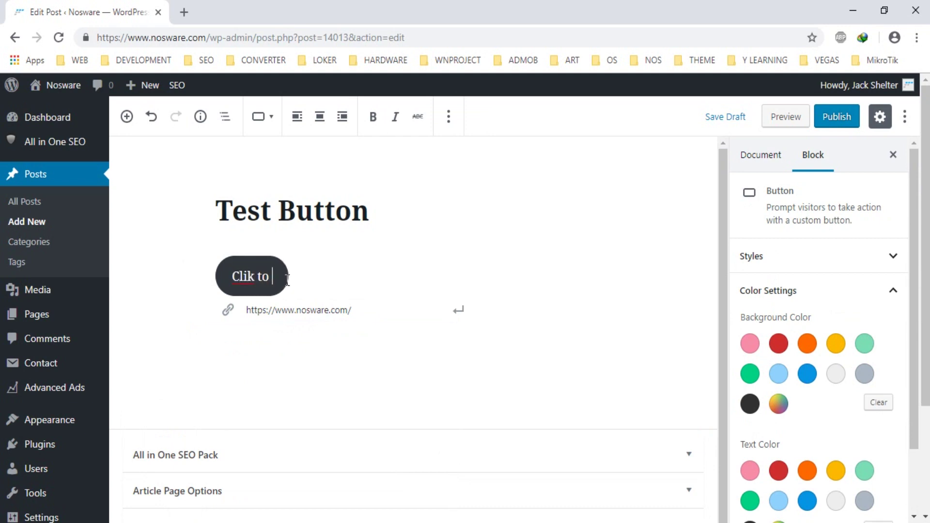
text(Pa)
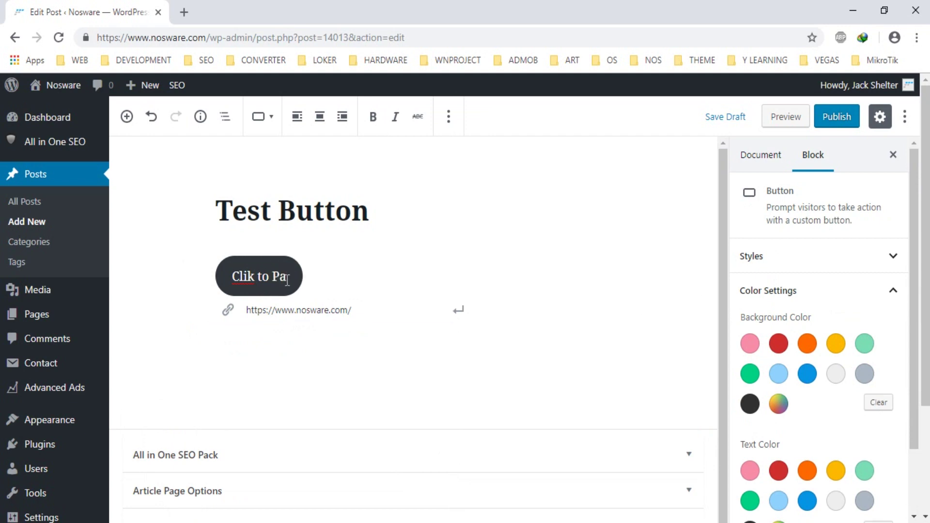
text(ge)
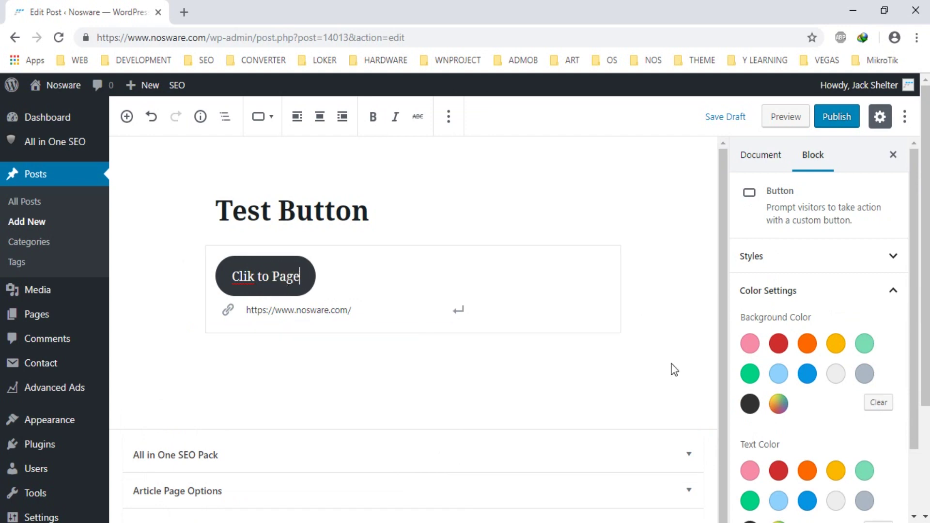
click(779, 344)
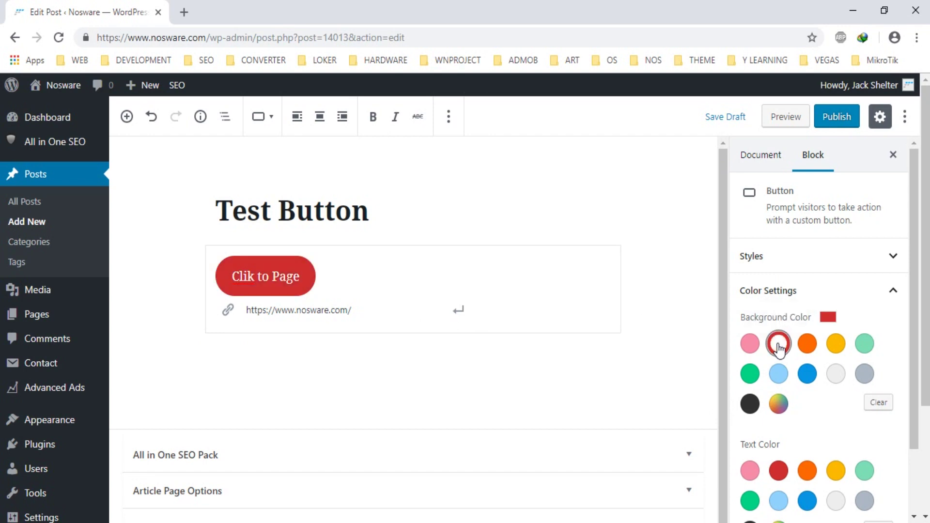
click(401, 313)
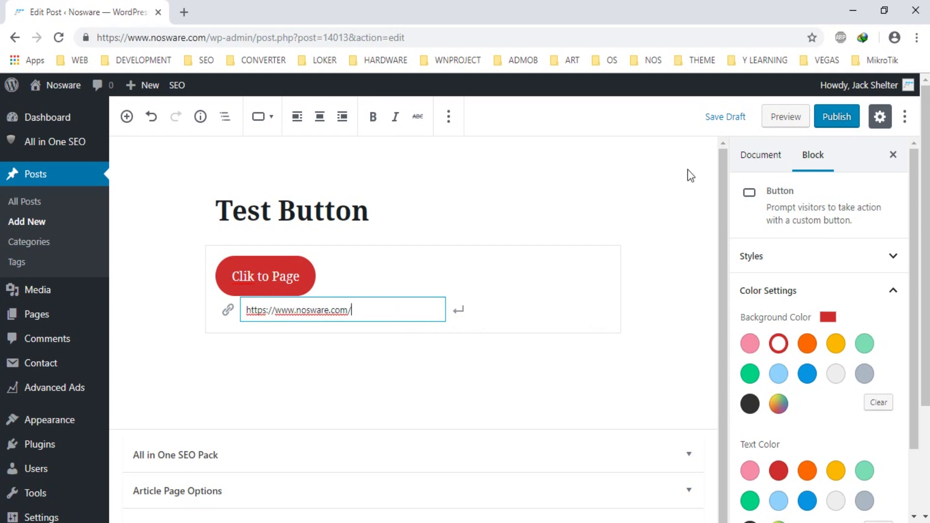
Preview the post, follow the "Clik to Page" button's link and look over the page it opens
click(780, 122)
click(788, 119)
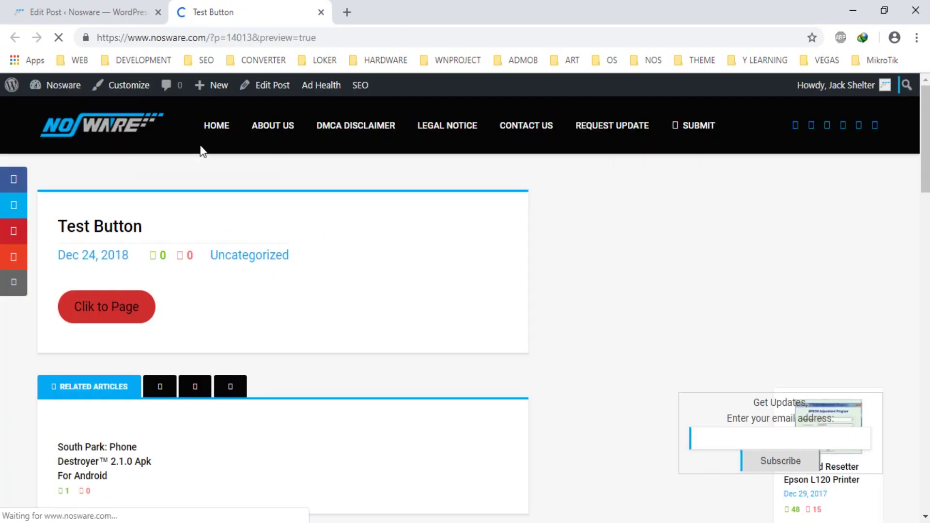
scroll(269, 295, down, 2)
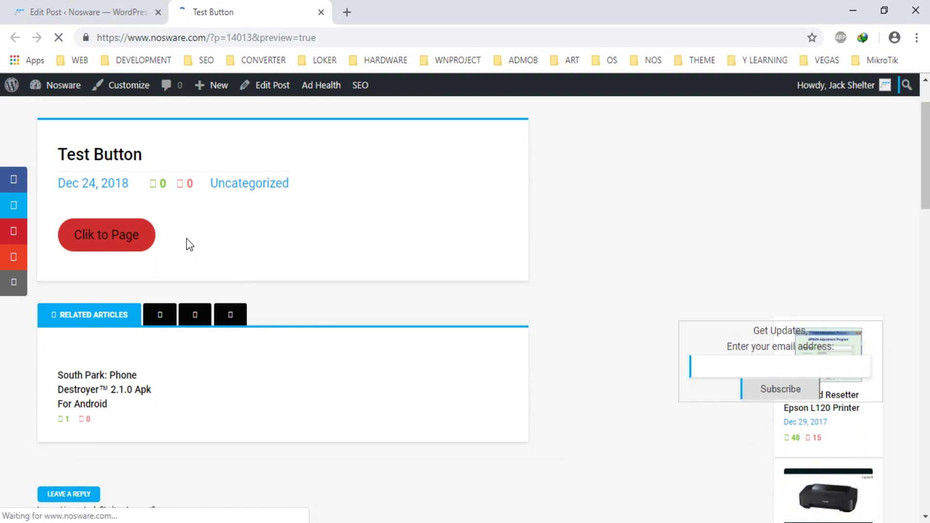
scroll(188, 245, up, 2)
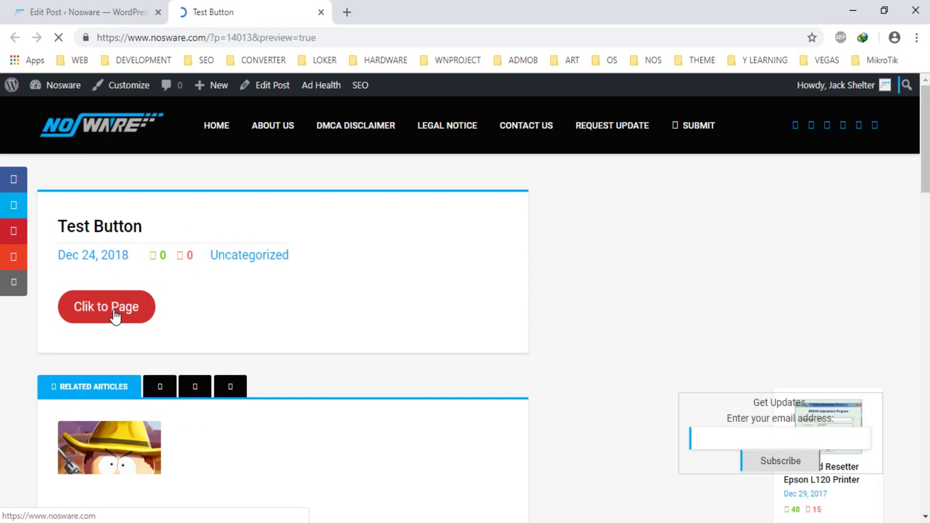
click(114, 312)
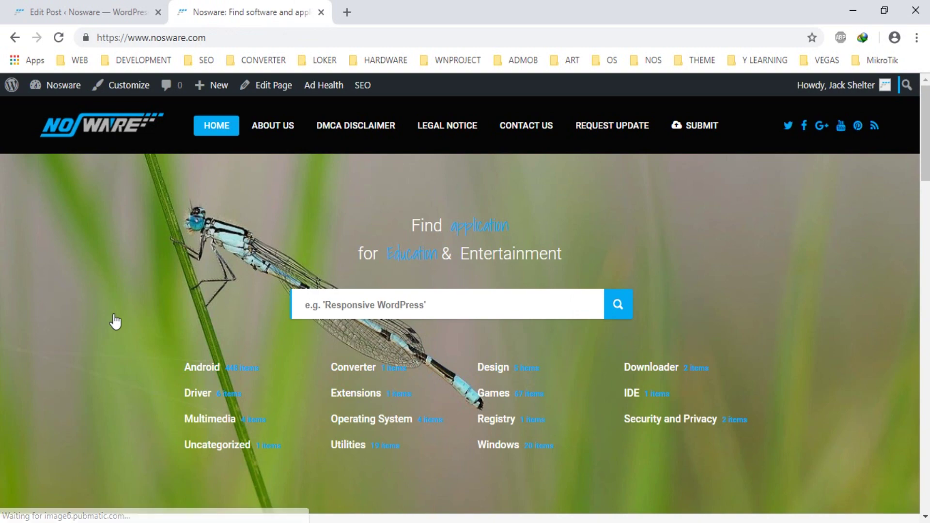
scroll(204, 260, down, 4)
scroll(263, 235, up, 4)
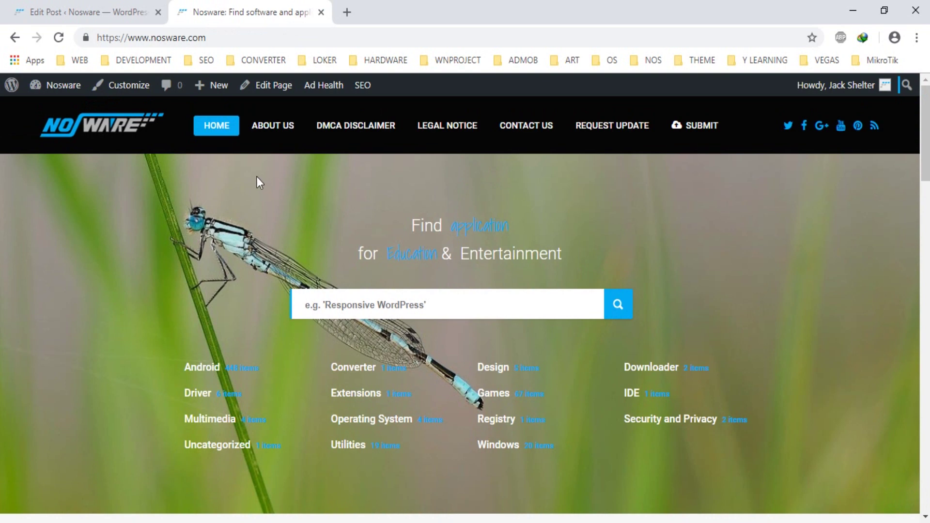
click(93, 7)
click(366, 306)
drag(366, 306, 296, 311)
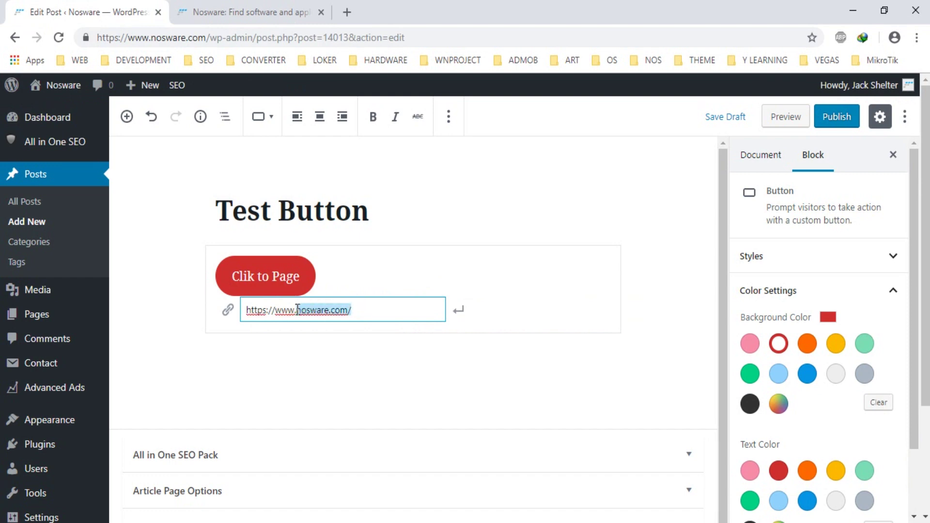
text(google)
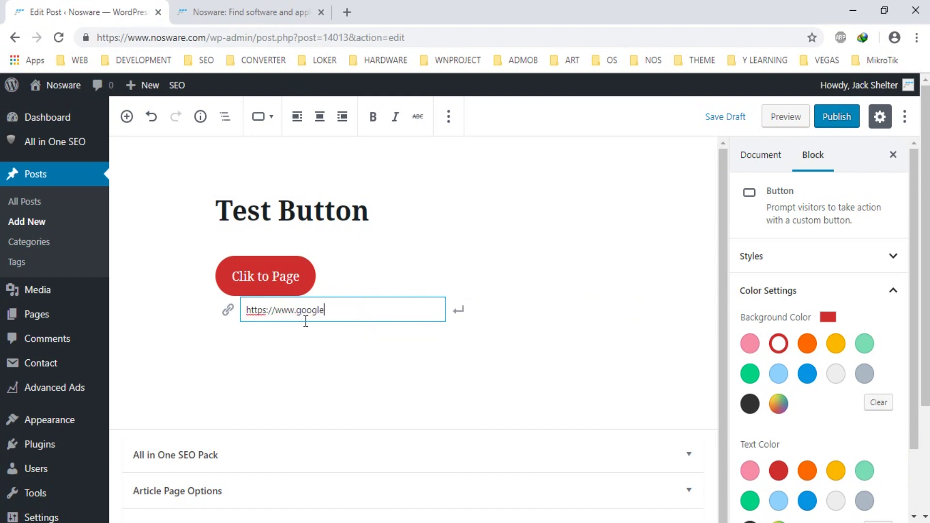
text(.com)
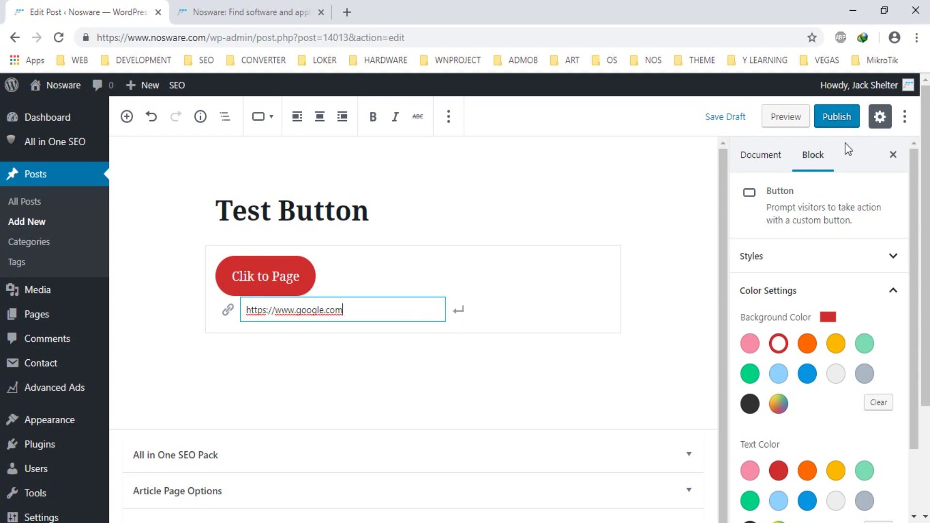
Add target="blank" to the button's link tag in the Code Editor and return to the visual editor
click(904, 118)
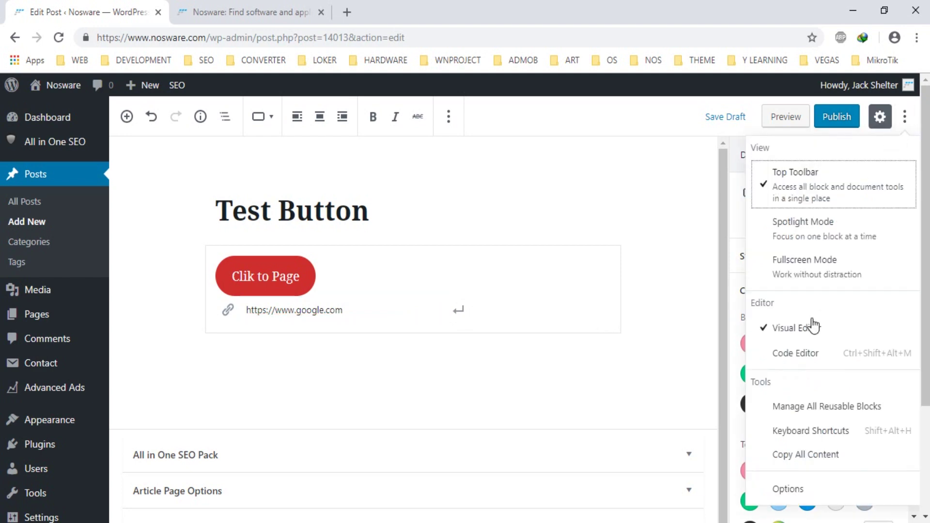
click(805, 360)
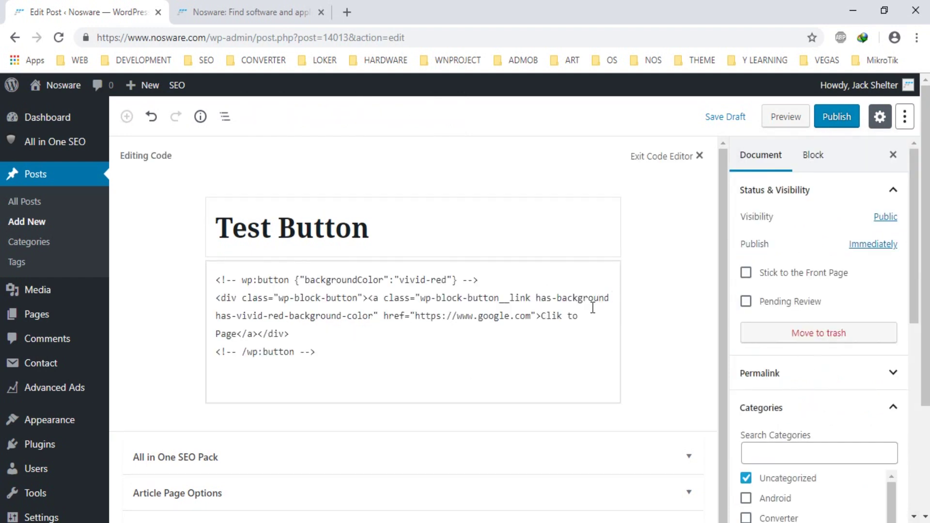
click(536, 316)
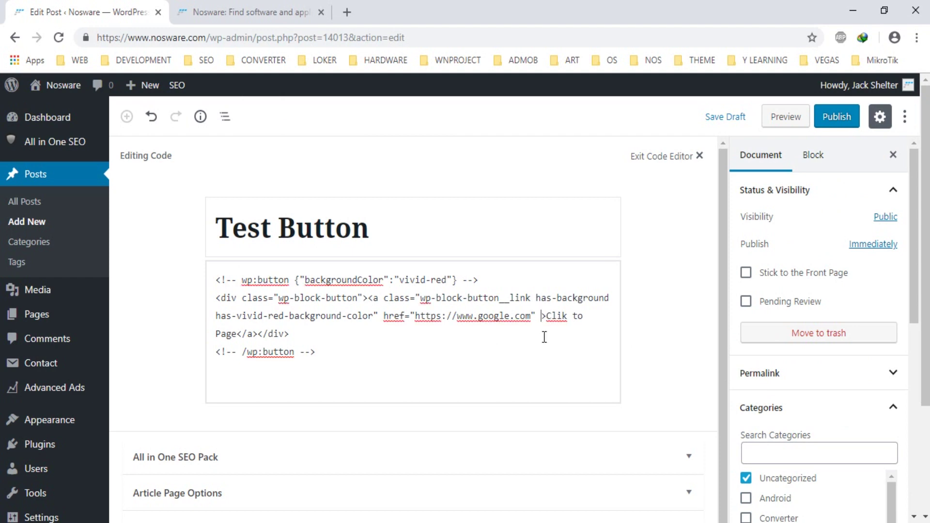
text(target)
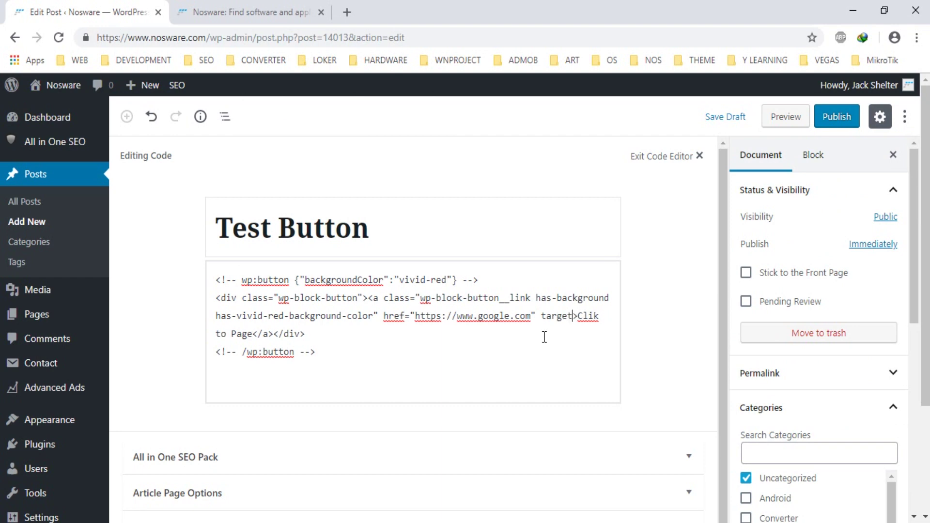
text(="blank)
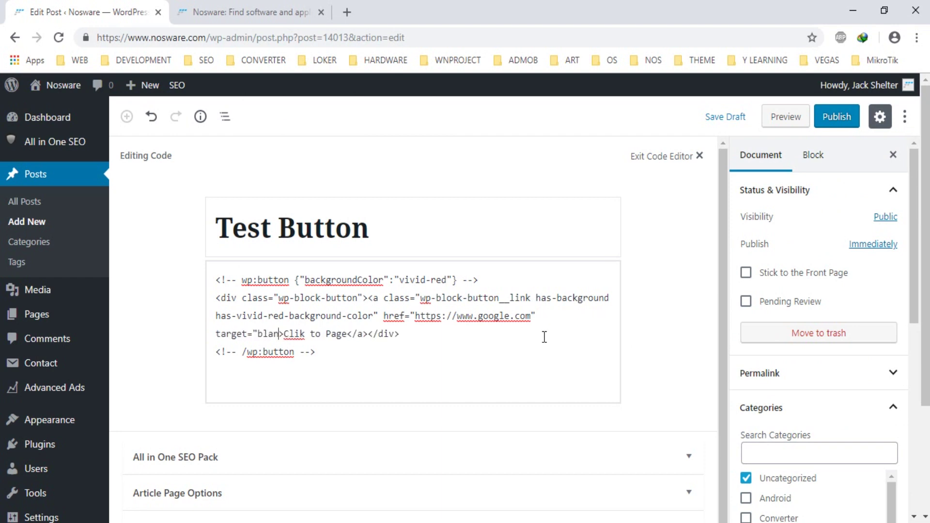
text(")
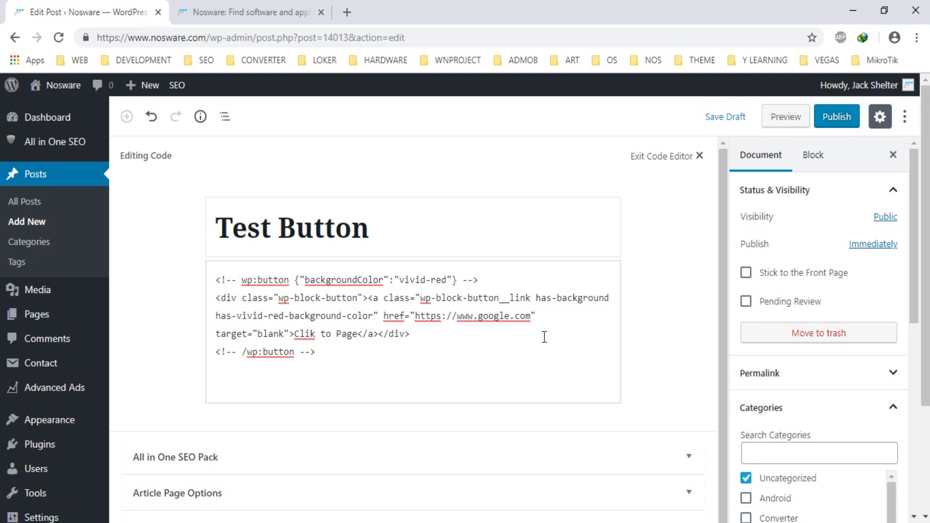
click(688, 166)
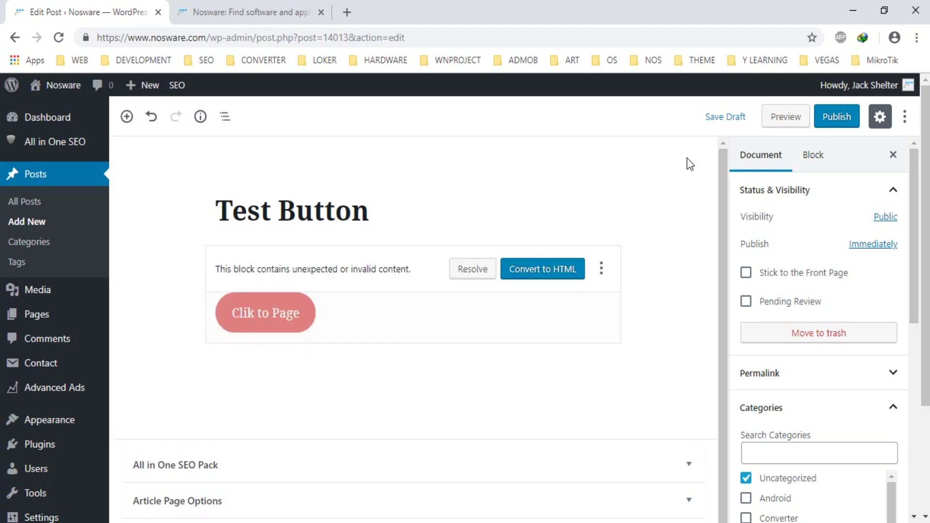
Preview the edited post and follow the "Clik to Page" button's link to test where it opens
click(220, 279)
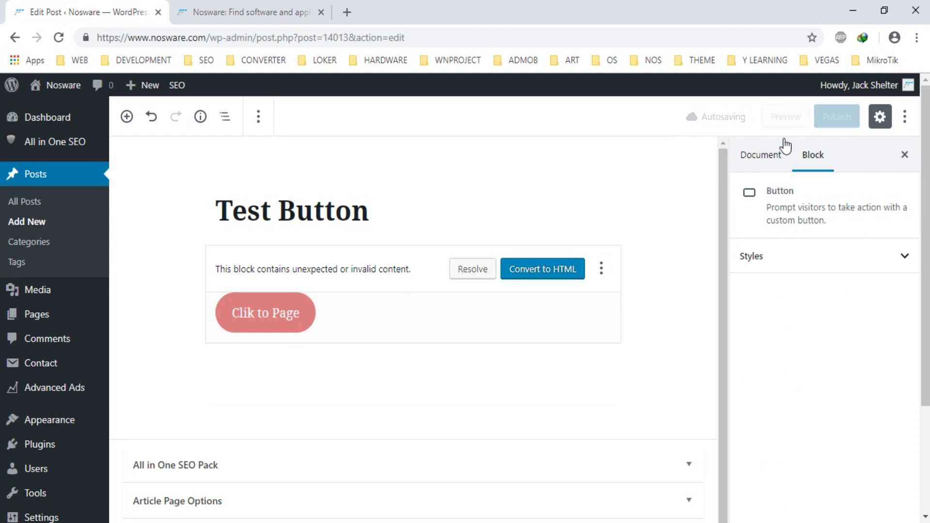
click(790, 121)
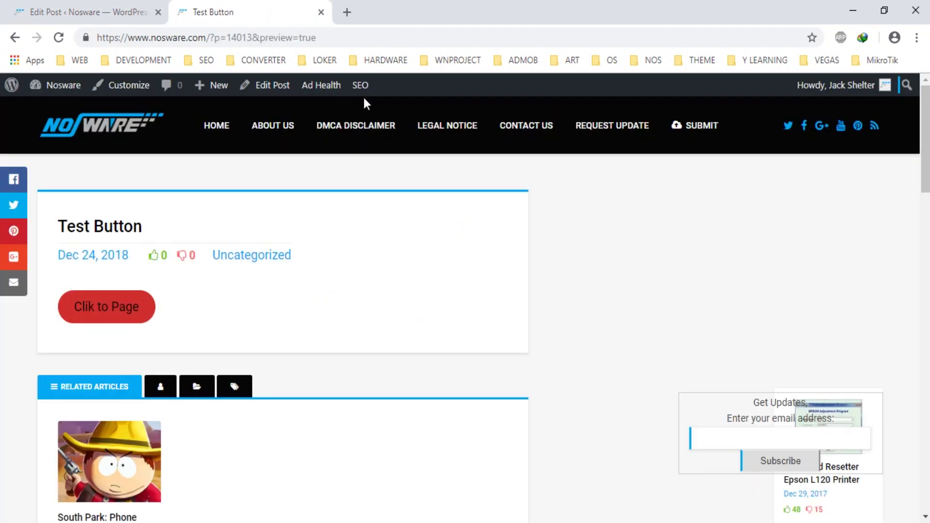
click(110, 310)
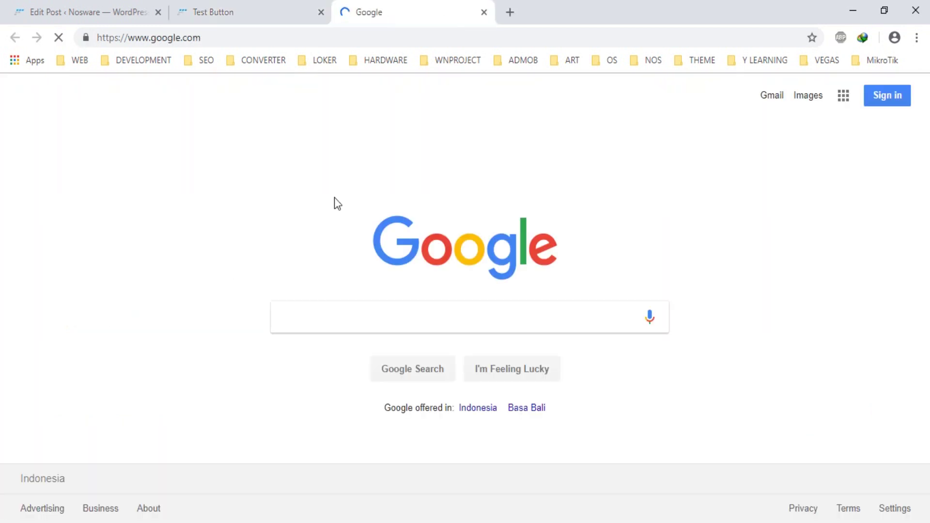
Switch between the post preview and the opened Google page, and return to the post editor
click(303, 7)
click(366, 6)
click(266, 6)
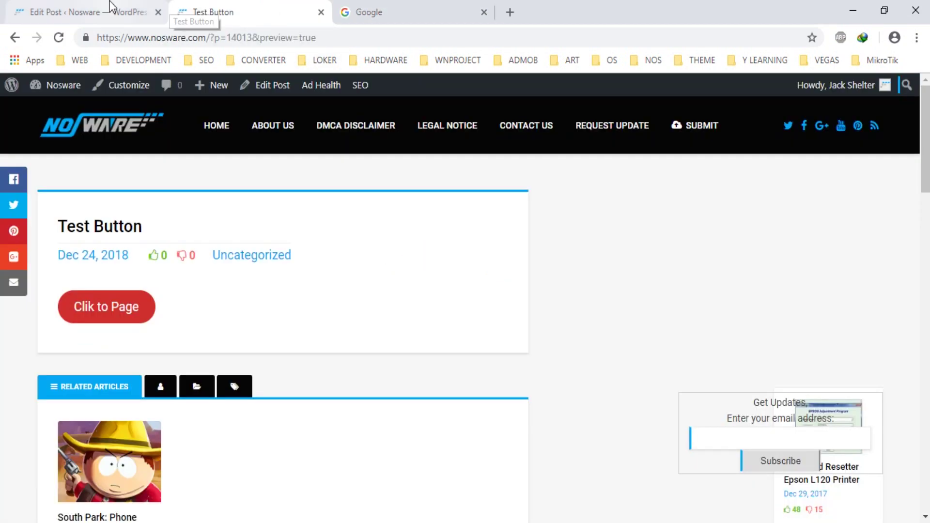
click(110, 6)
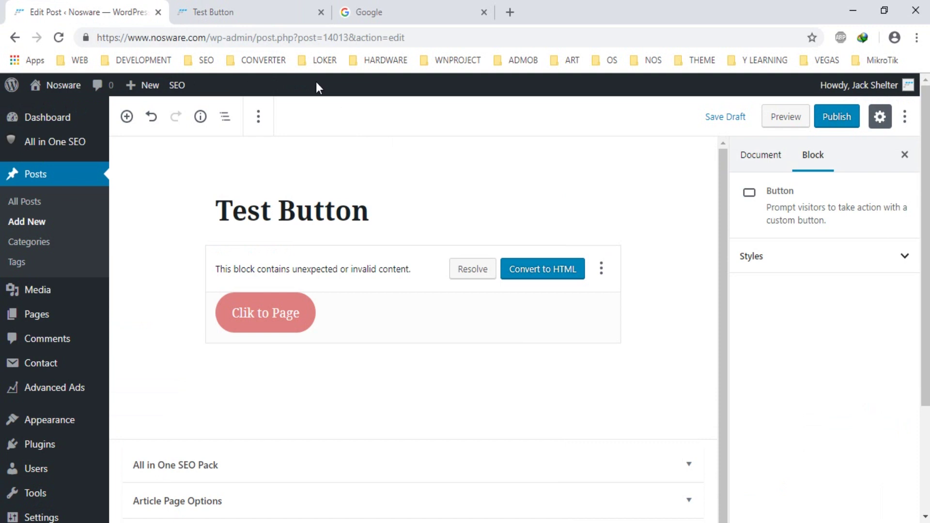